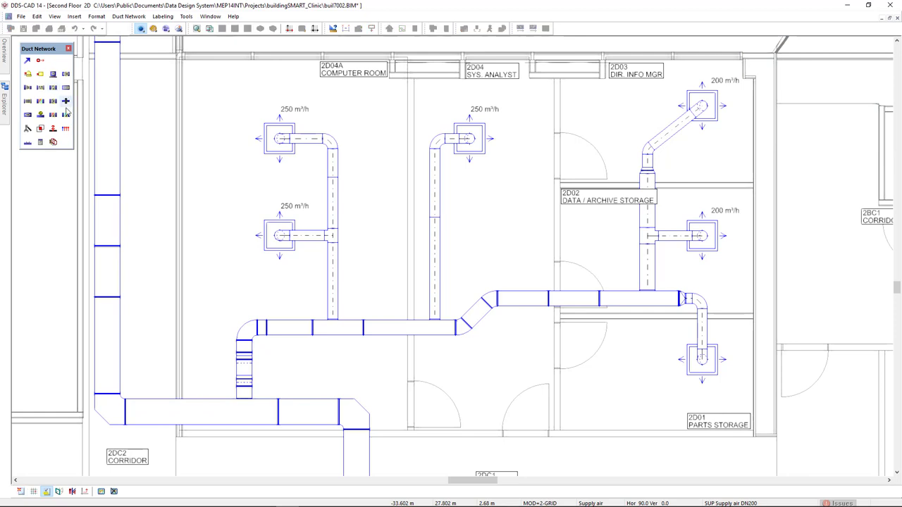
Step: Insert a volume flow regulator variable d=200 mm damper, centered, in each of the six ø 200 air terminal branches
{"action": "left_click", "coordinate": [52, 88]}
{"action": "left_click", "coordinate": [307, 146]}
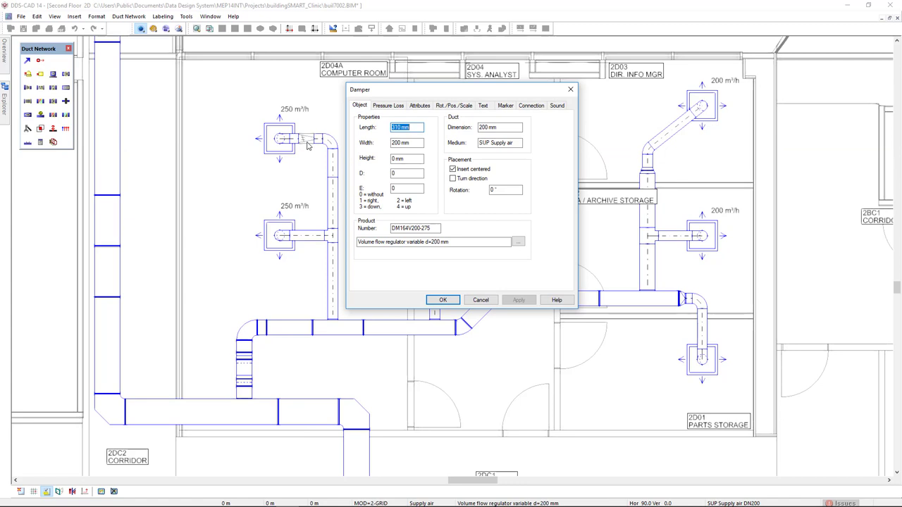
{"action": "left_click", "coordinate": [442, 299]}
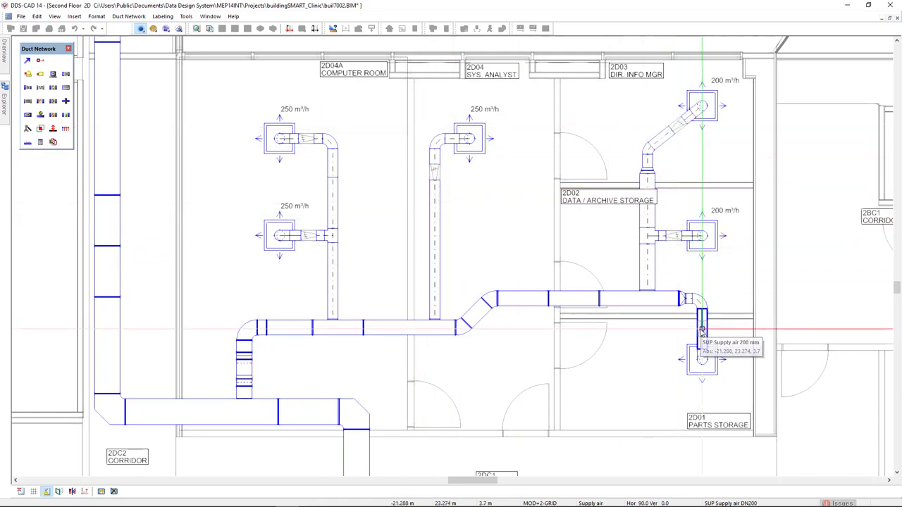
{"action": "key", "text": "Escape"}
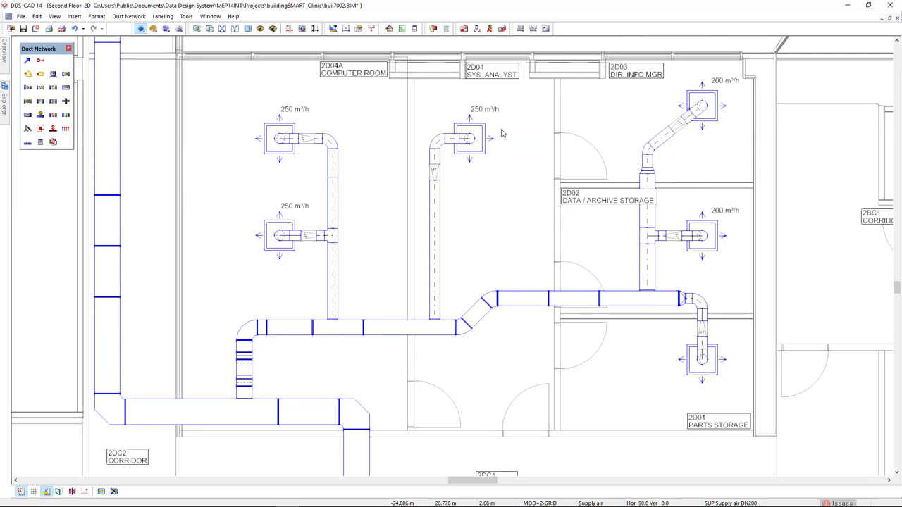
Step: Start the building's pressure loss calculation for system SUP-01 and open its calculation view
{"action": "left_click", "coordinate": [388, 29]}
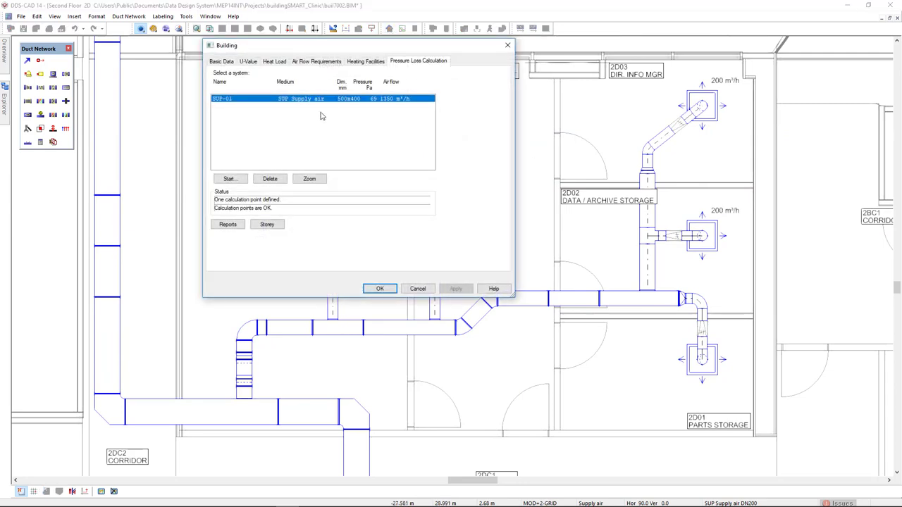
{"action": "left_click", "coordinate": [237, 179]}
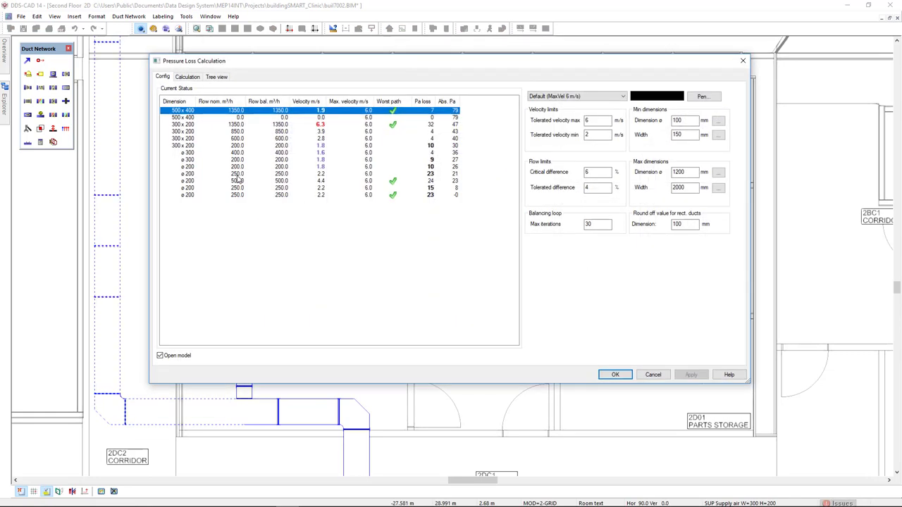
{"action": "left_click", "coordinate": [187, 76]}
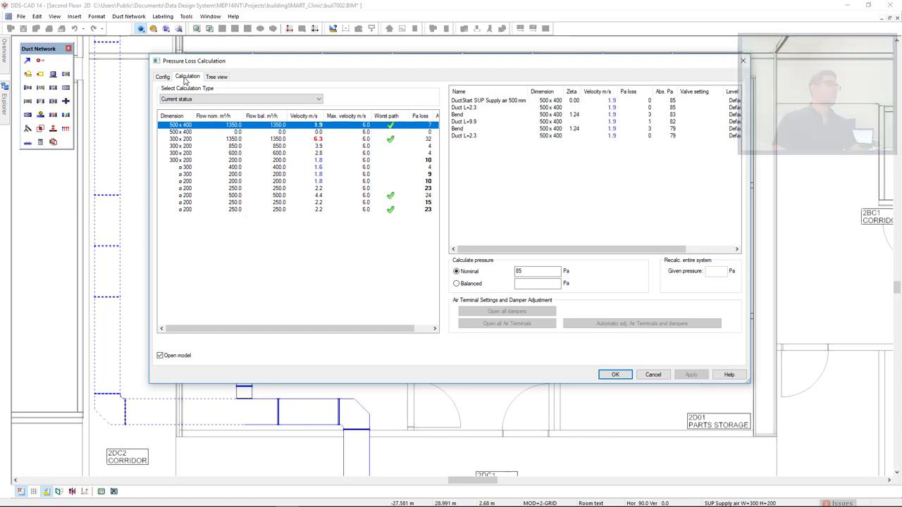
Step: Examine the air terminal and damper in the last ø 200 worst-path section and locate the damper in the floor plan
{"action": "left_click", "coordinate": [195, 210]}
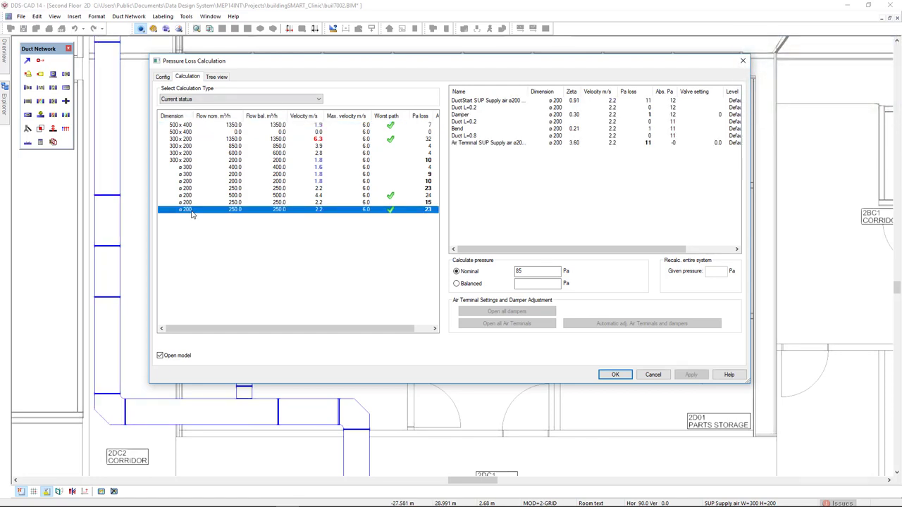
{"action": "left_click", "coordinate": [490, 143]}
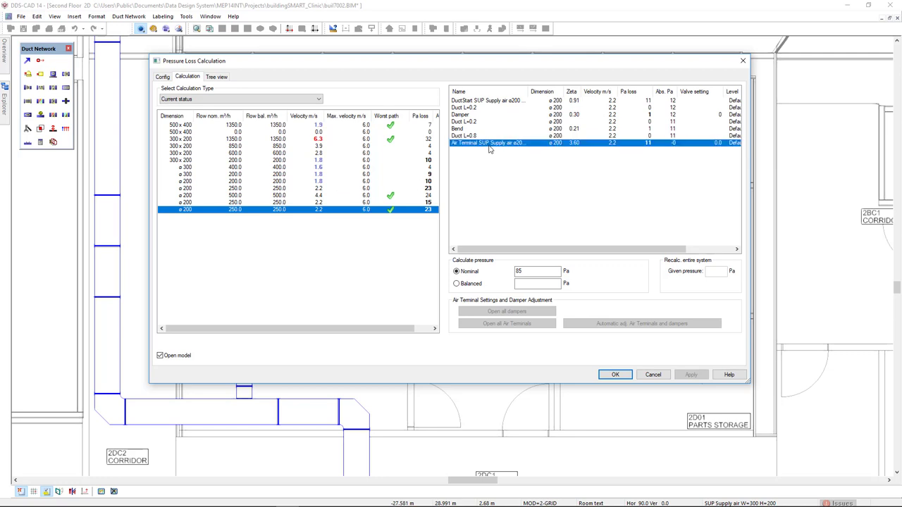
{"action": "left_click", "coordinate": [483, 116]}
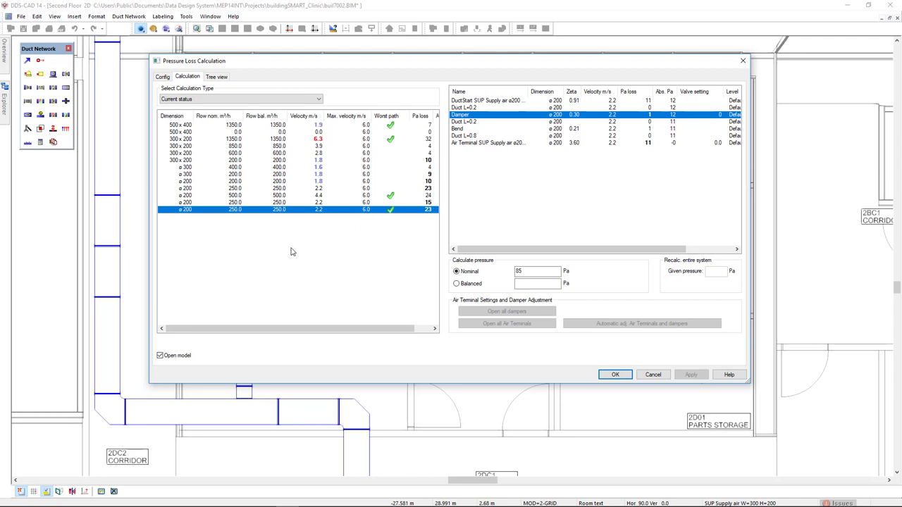
{"action": "left_click_drag", "start_coordinate": [150, 296], "coordinate": [368, 288]}
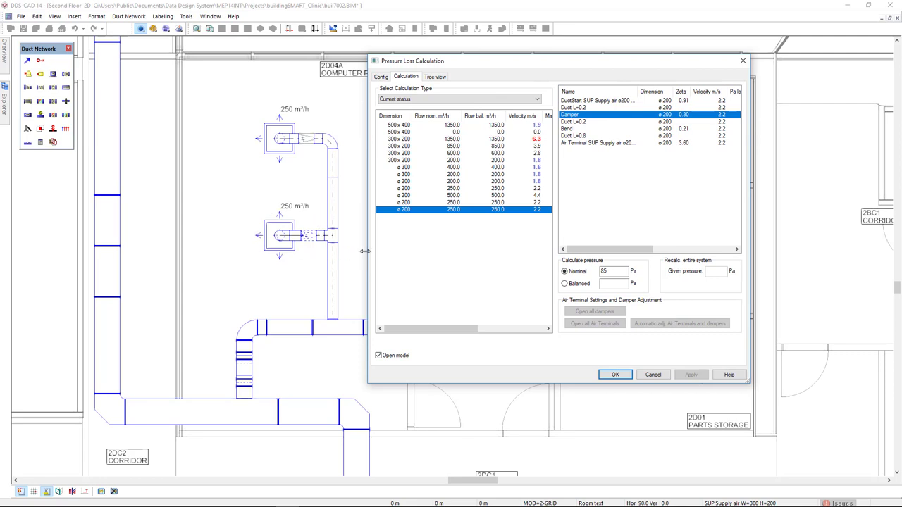
{"action": "left_click_drag", "start_coordinate": [364, 251], "coordinate": [155, 251]}
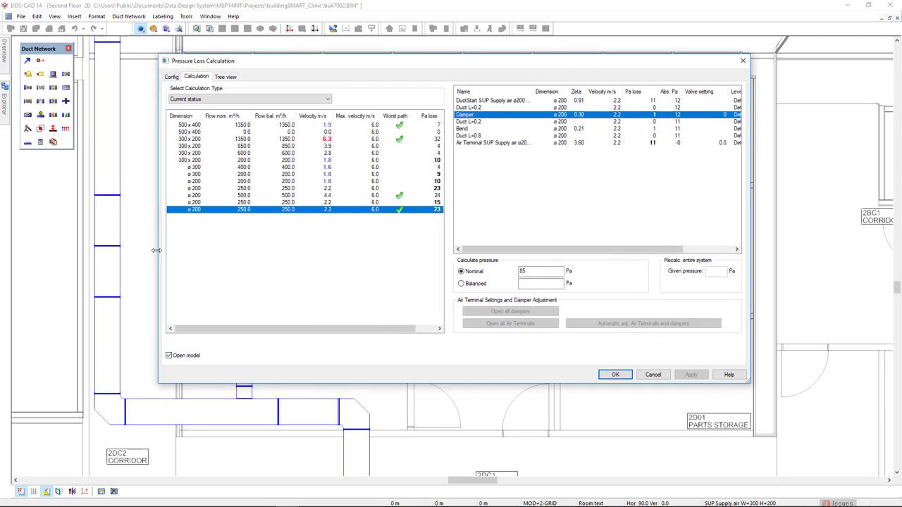
Step: Set the calculation type to Only adjust Air Terminals and Dampers and run the automatic adjustment
{"action": "left_click", "coordinate": [218, 100]}
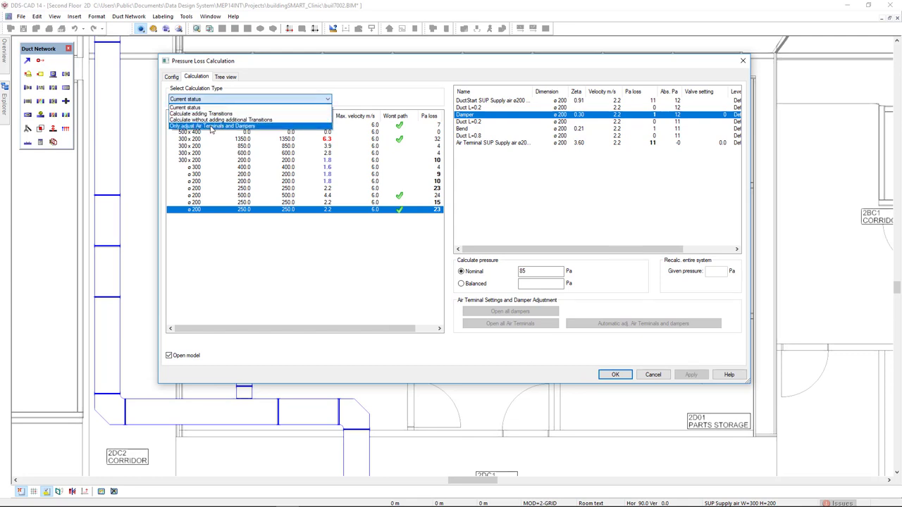
{"action": "left_click", "coordinate": [210, 127]}
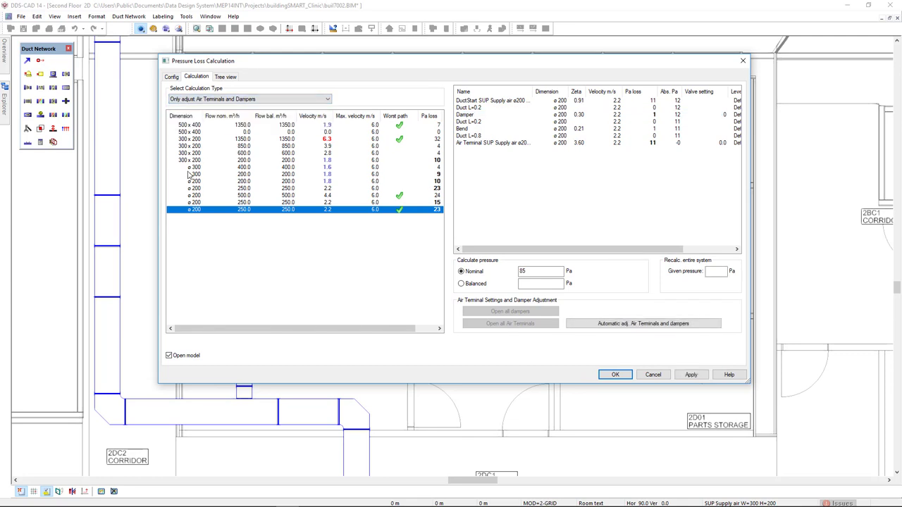
{"action": "left_click_drag", "start_coordinate": [156, 209], "coordinate": [132, 225]}
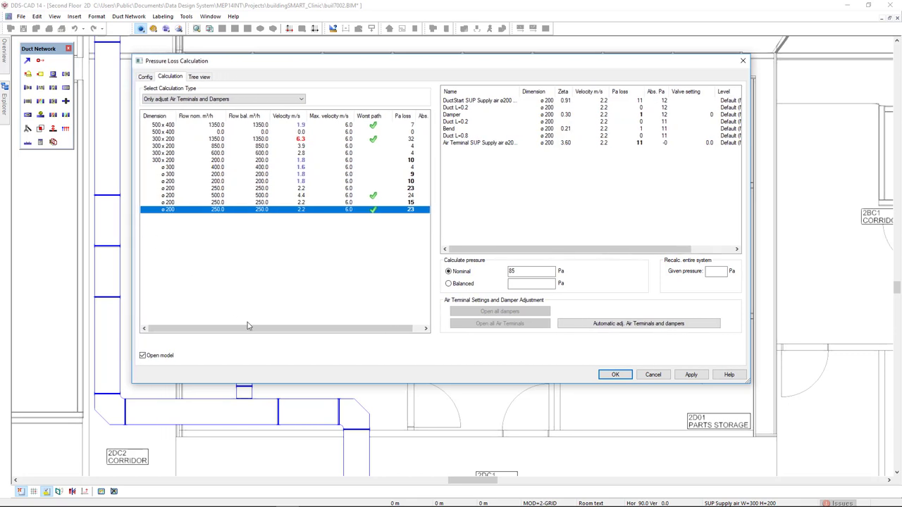
{"action": "left_click", "coordinate": [569, 326]}
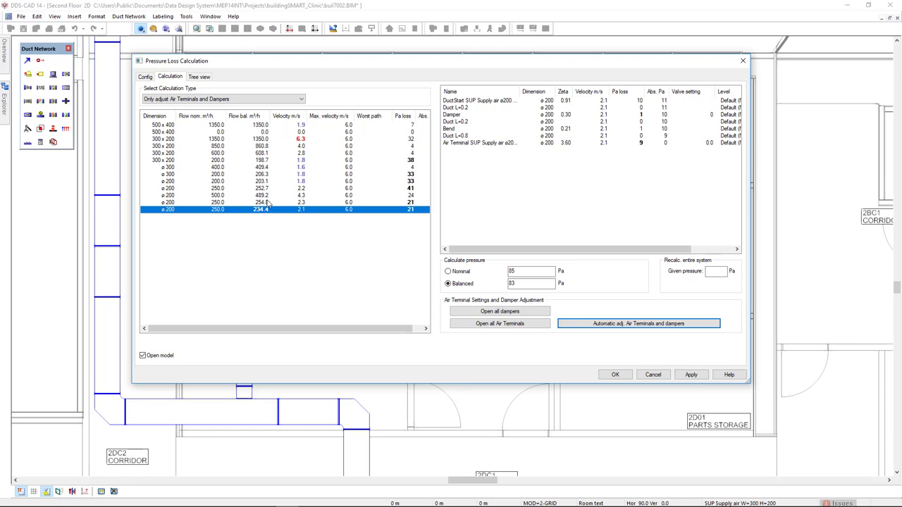
Step: Examine the adjusted damper's valve setting and pressure loss in each of the other air terminal branches
{"action": "left_click", "coordinate": [241, 203]}
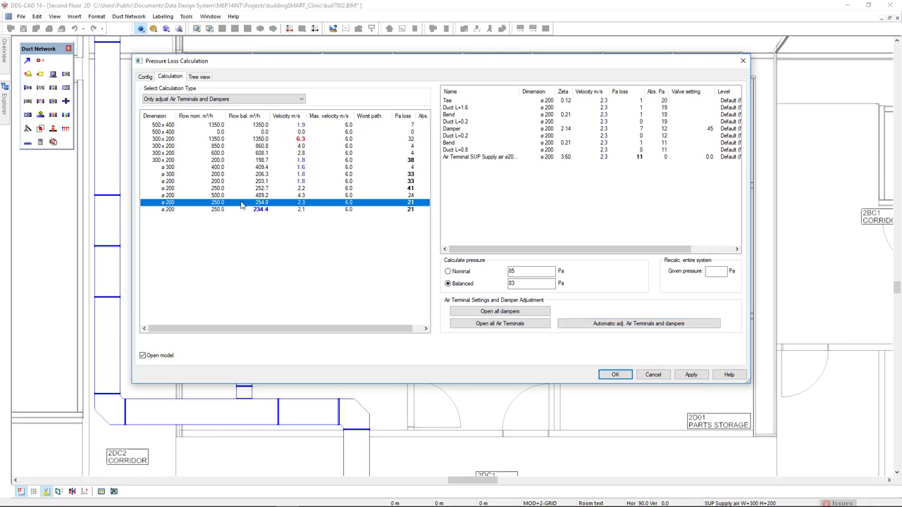
{"action": "left_click", "coordinate": [470, 129]}
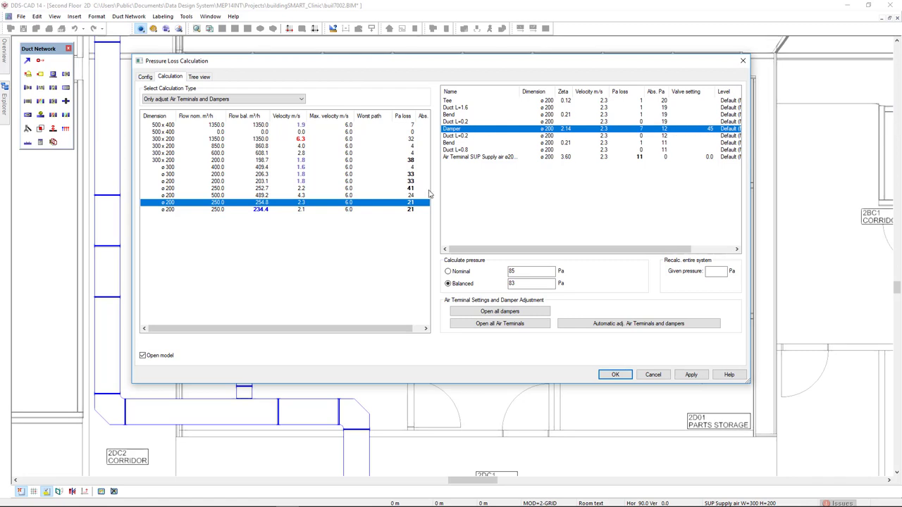
{"action": "left_click", "coordinate": [347, 197]}
{"action": "left_click", "coordinate": [348, 189]}
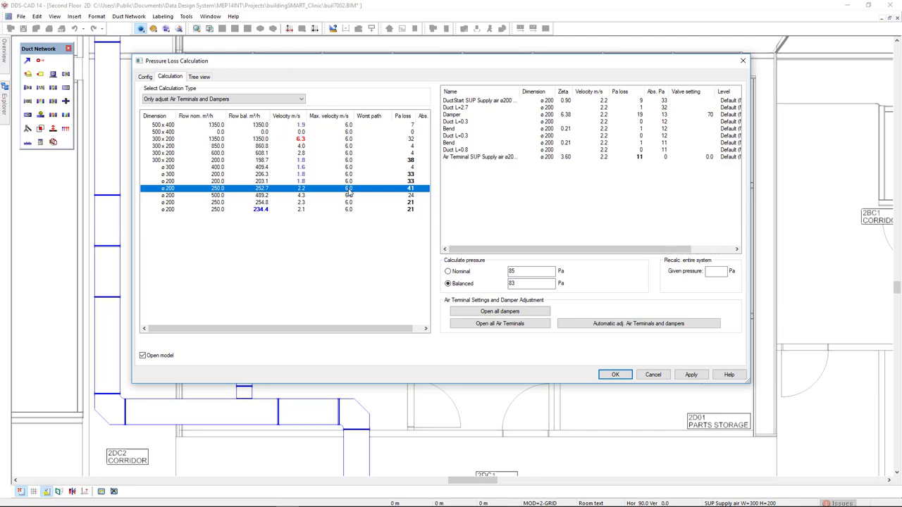
{"action": "left_click", "coordinate": [673, 115]}
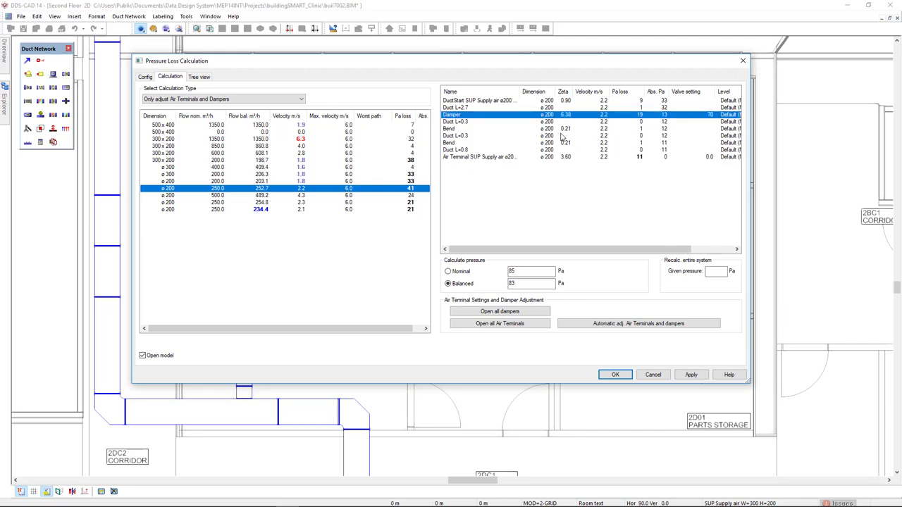
{"action": "left_click", "coordinate": [350, 181]}
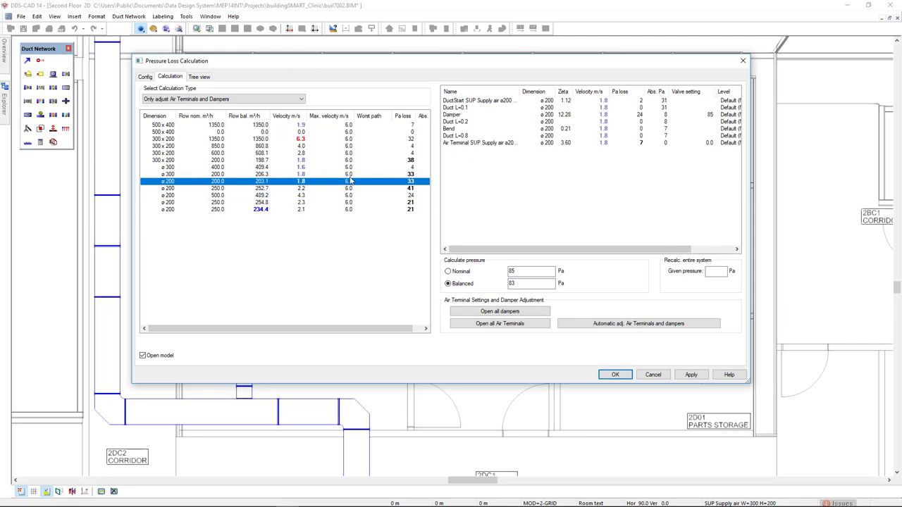
{"action": "left_click", "coordinate": [665, 117]}
{"action": "left_click", "coordinate": [359, 175]}
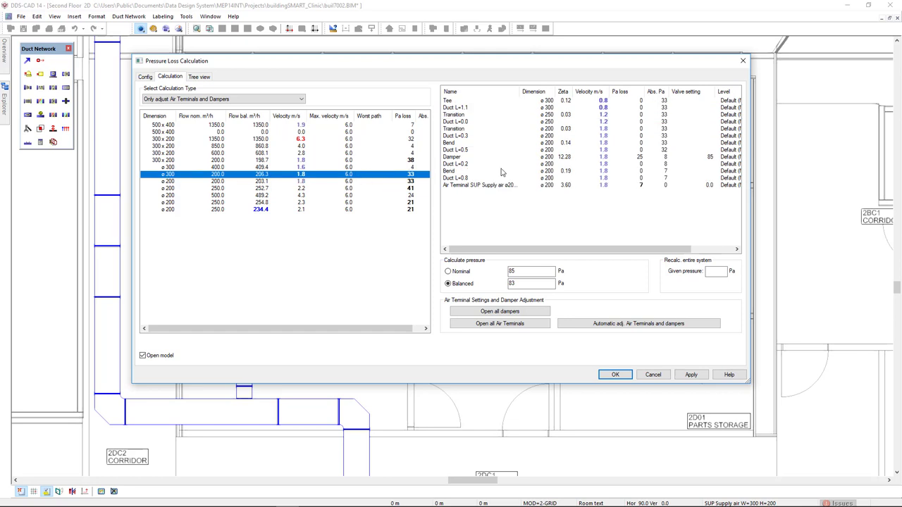
{"action": "left_click", "coordinate": [674, 157]}
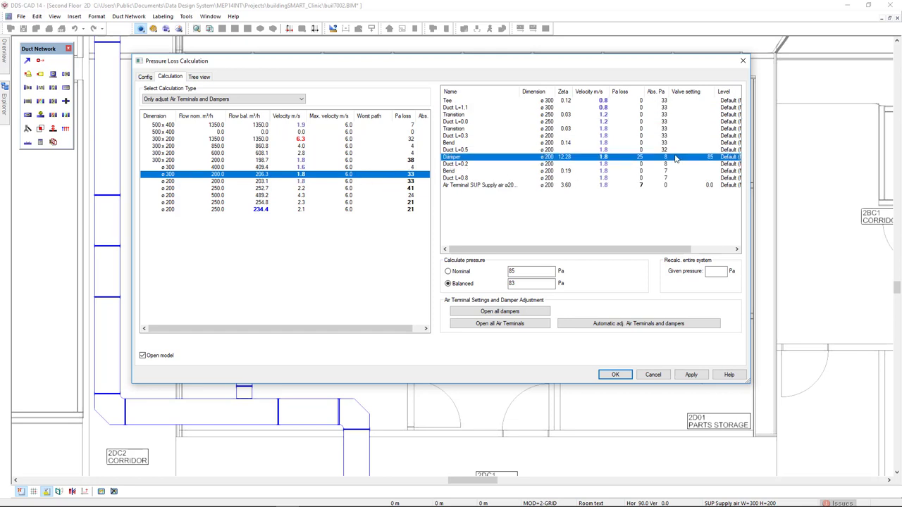
{"action": "left_click", "coordinate": [348, 160]}
{"action": "left_click", "coordinate": [681, 143]}
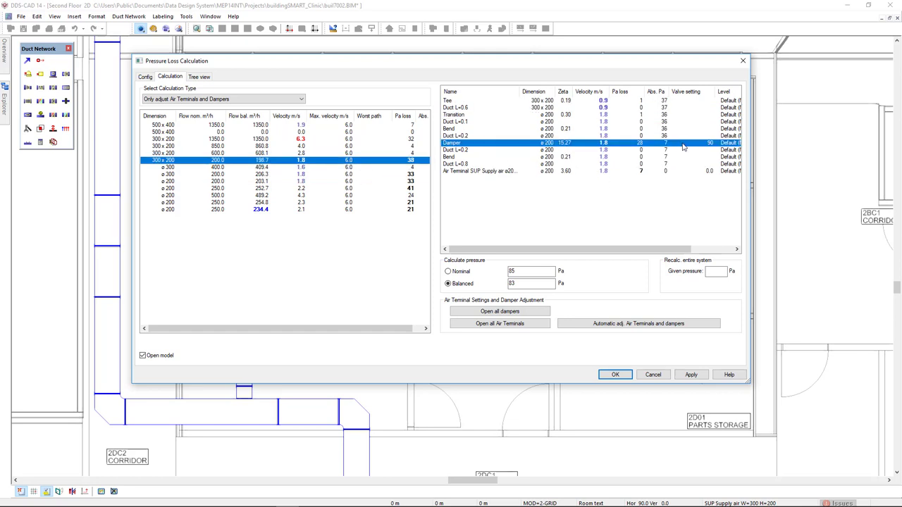
Step: Apply the adjusted damper settings to the model and close the pressure loss calculation
{"action": "left_click", "coordinate": [689, 374]}
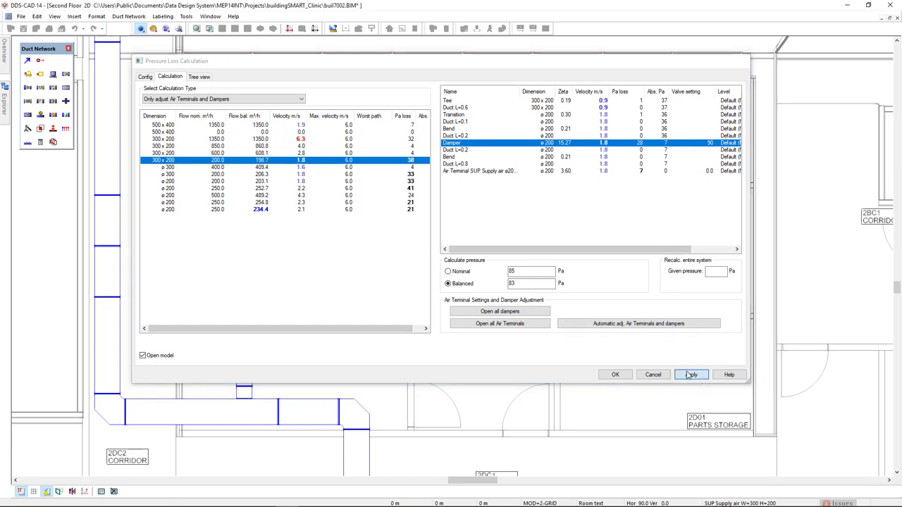
{"action": "left_click", "coordinate": [615, 375]}
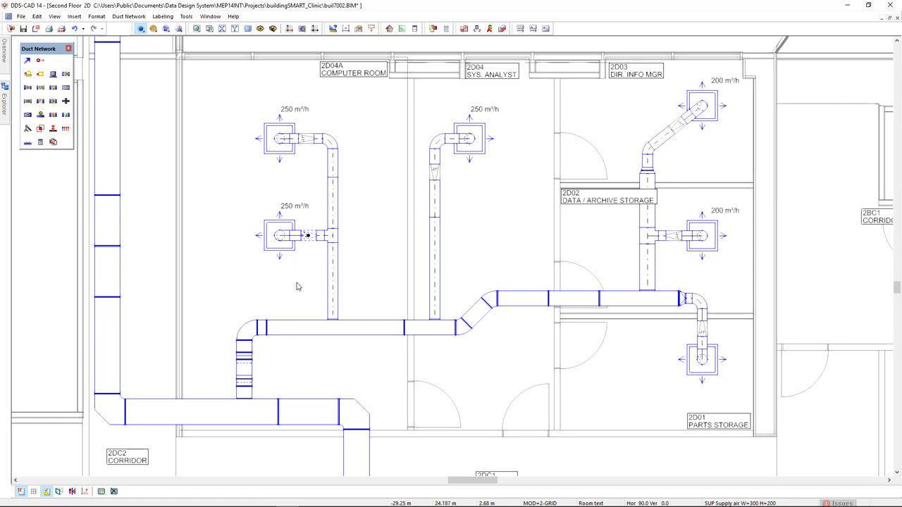
Step: Activate the part text with an erased background for all six dampers in the branch ducts
{"action": "left_click_drag", "start_coordinate": [205, 389], "coordinate": [753, 96]}
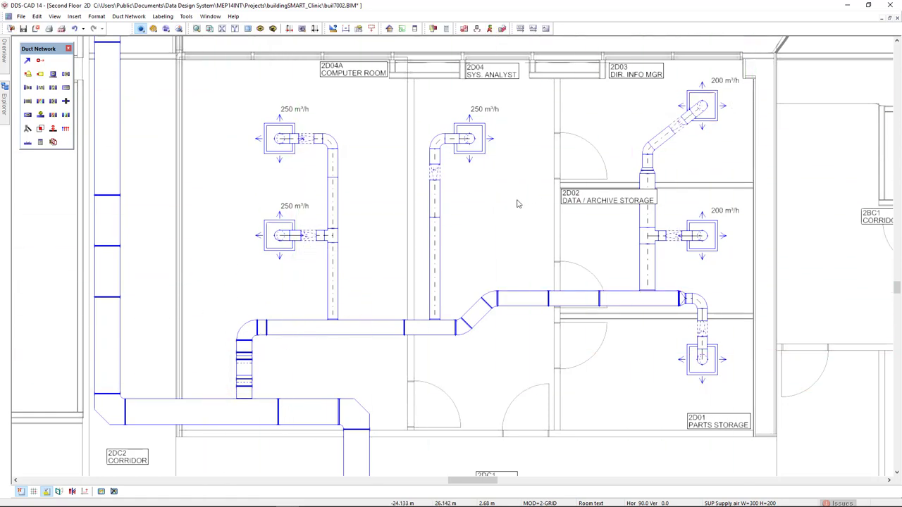
{"action": "left_click", "coordinate": [376, 261]}
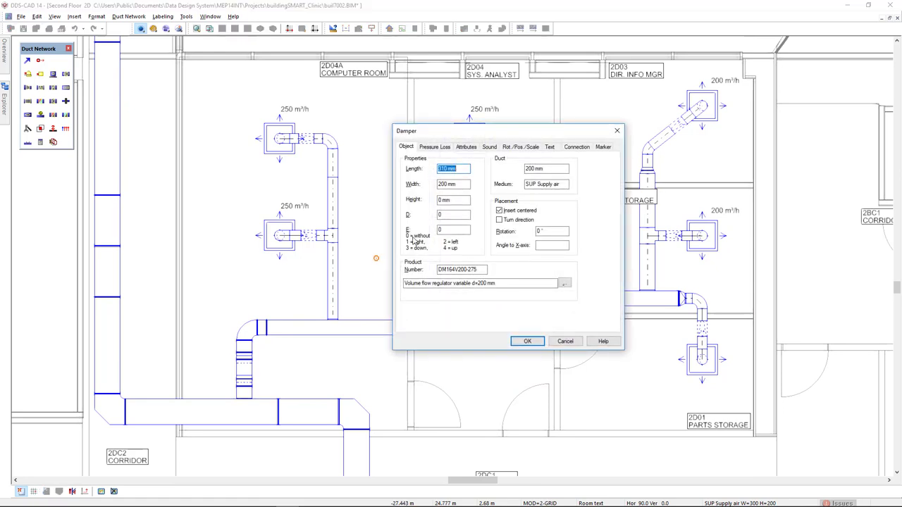
{"action": "left_click", "coordinate": [549, 146]}
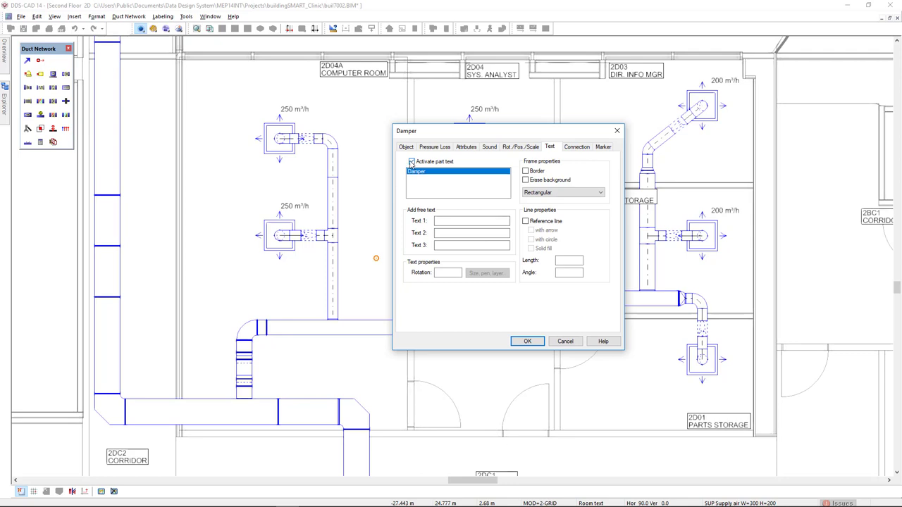
{"action": "left_click", "coordinate": [524, 180]}
{"action": "left_click", "coordinate": [533, 346]}
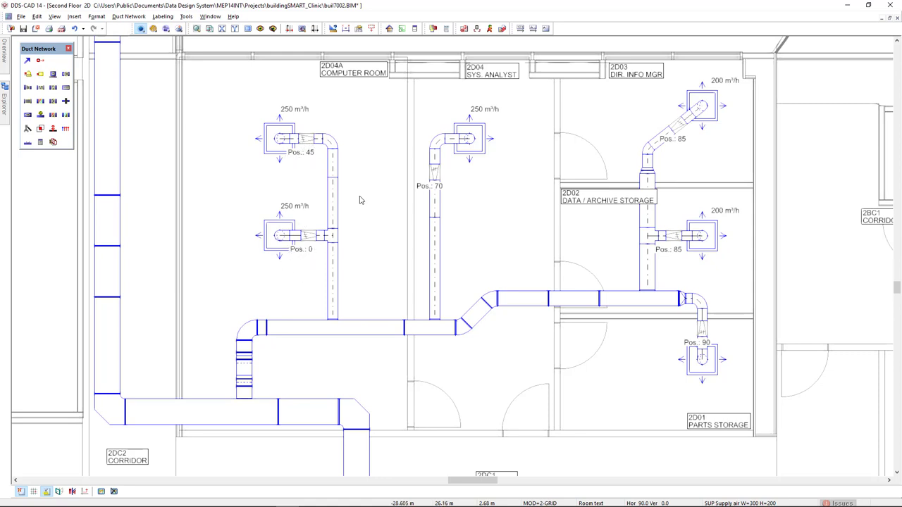
Step: Examine the pressure loss data of the damper in the SYS. ANALYST room branch
{"action": "double_click", "coordinate": [436, 174]}
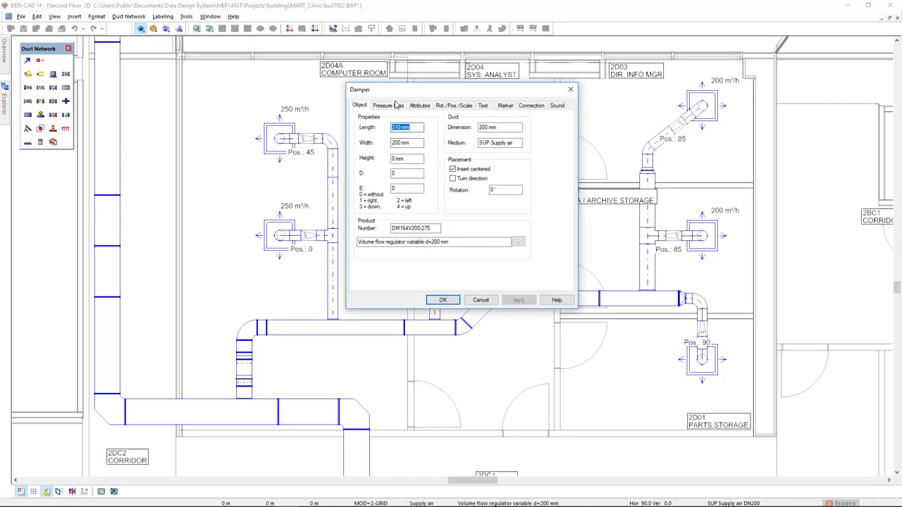
{"action": "left_click", "coordinate": [396, 106]}
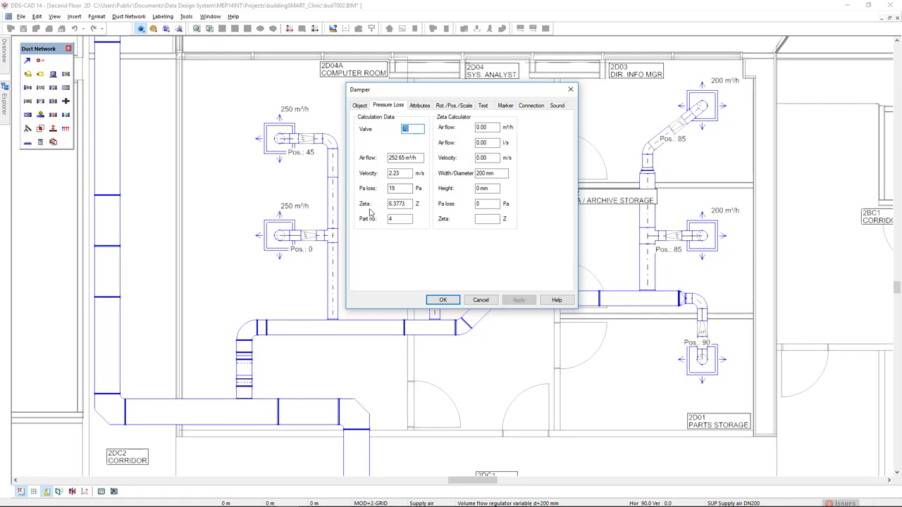
{"action": "left_click", "coordinate": [443, 300]}
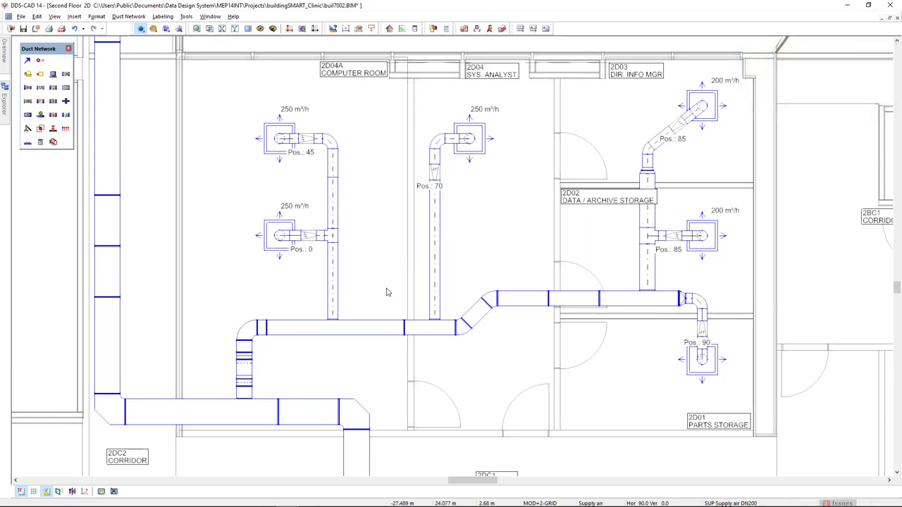
Step: Open the ventilation system's Pressure loss detail report with Valve characteristics included and the cover page excluded
{"action": "left_click", "coordinate": [391, 30]}
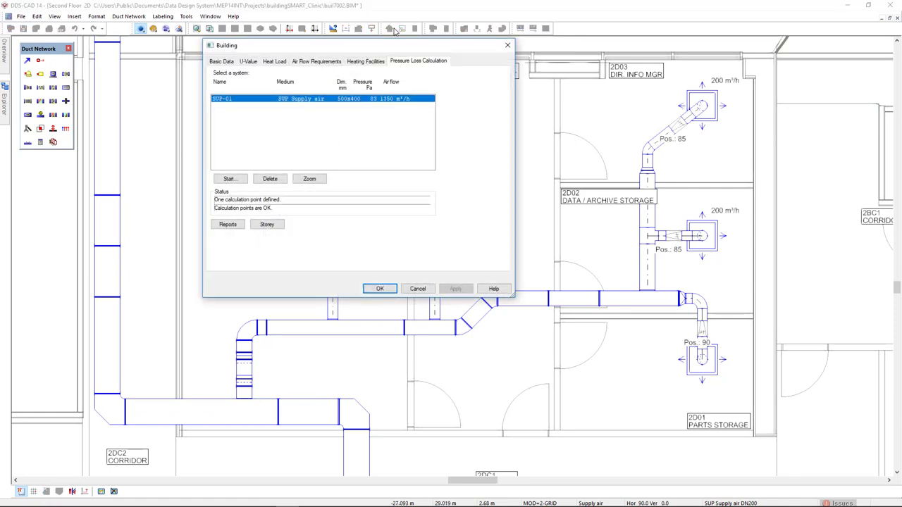
{"action": "left_click", "coordinate": [228, 224]}
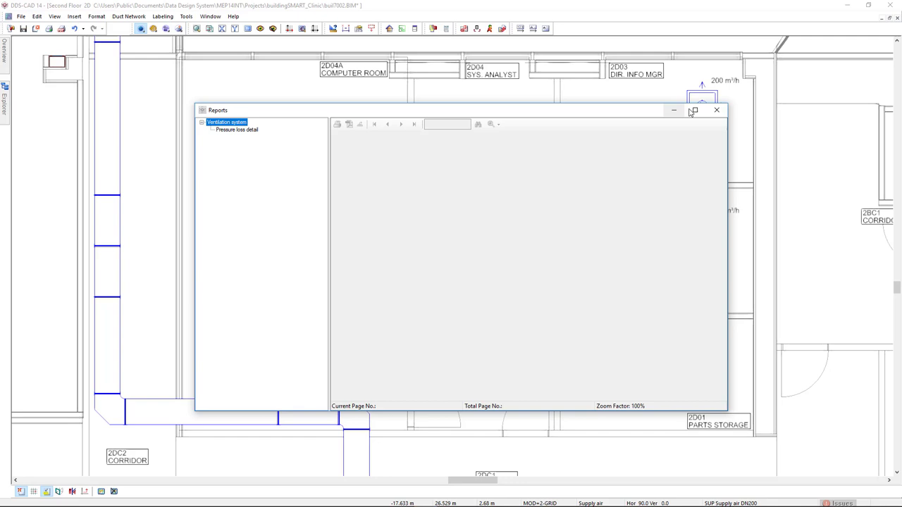
{"action": "left_click", "coordinate": [693, 110]}
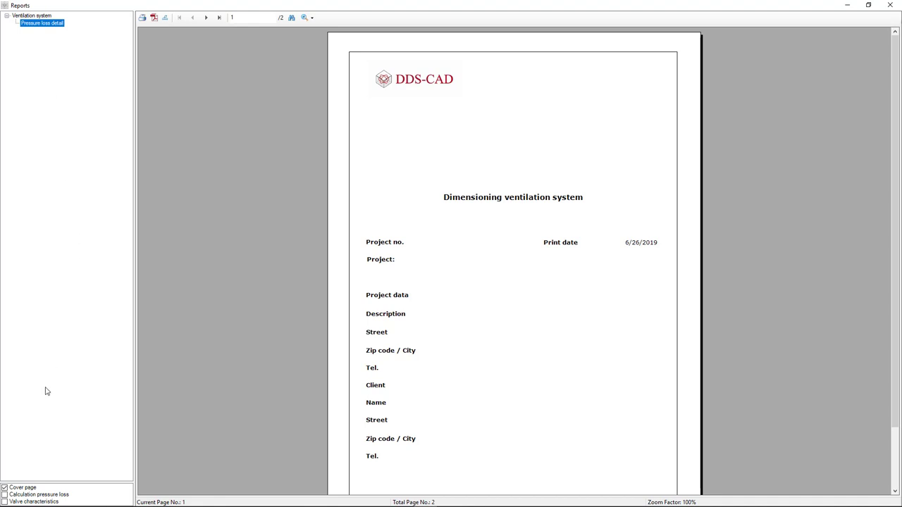
{"action": "left_click", "coordinate": [4, 501]}
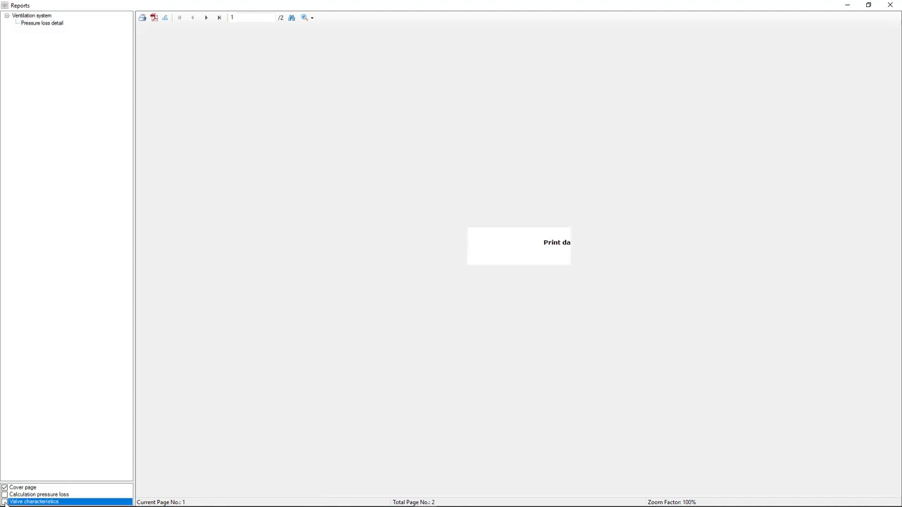
{"action": "left_click", "coordinate": [4, 488]}
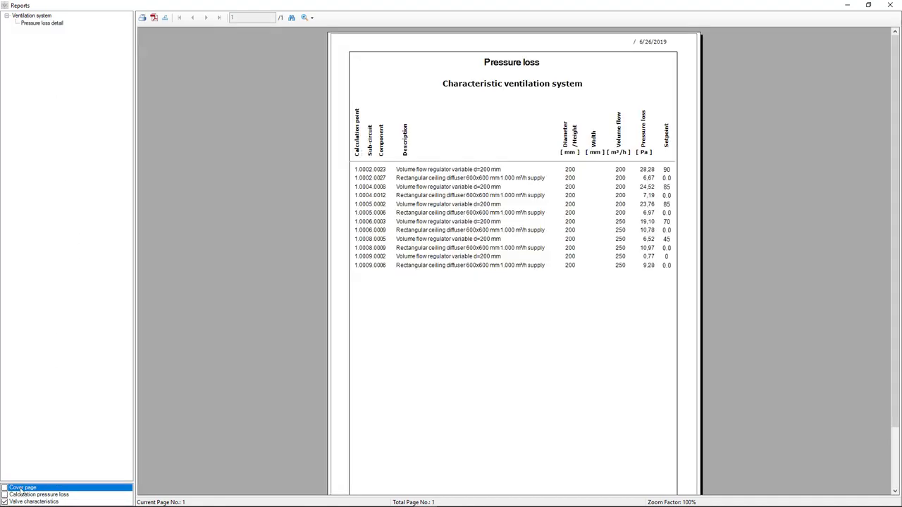